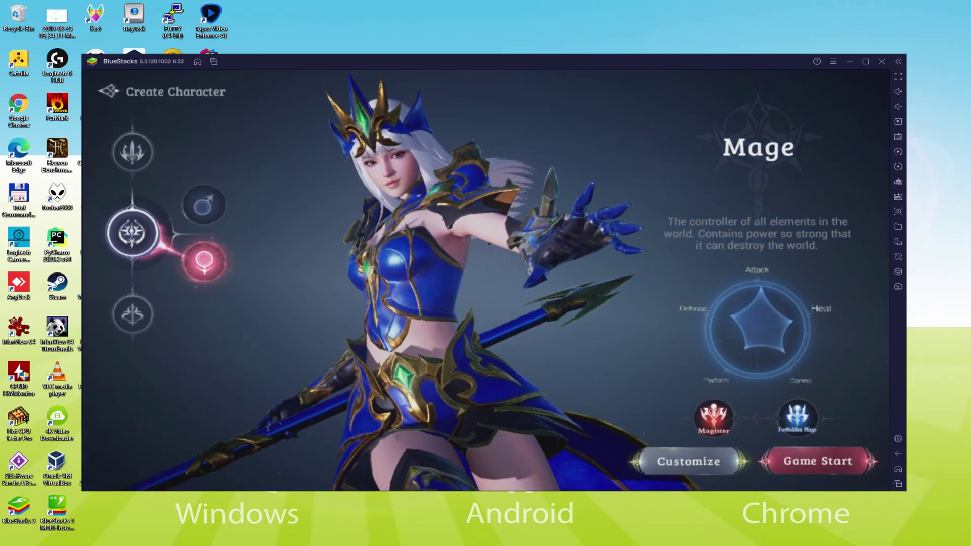
# Hide and restore the character-creation interface, then switch the class from Mage to Swordsman
pyautogui.click(334, 402)
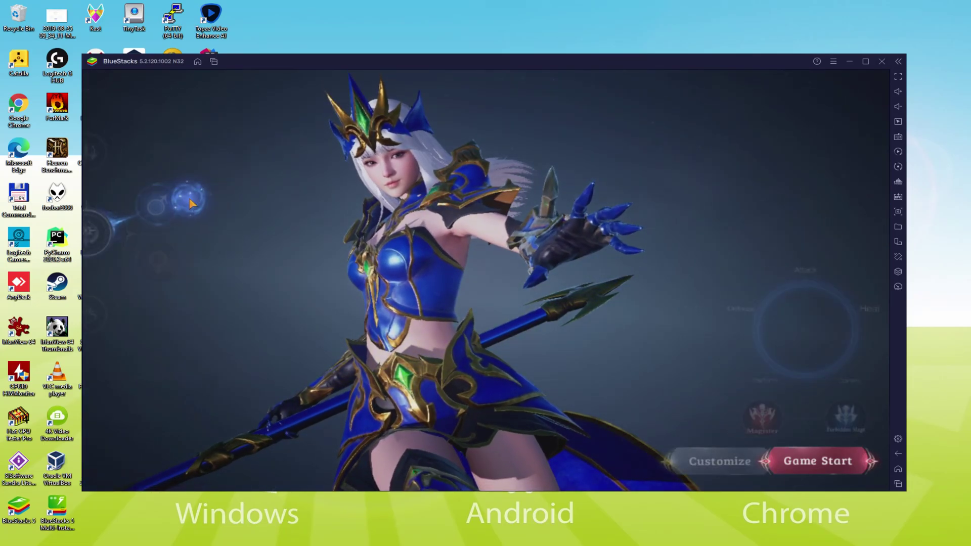
pyautogui.click(369, 458)
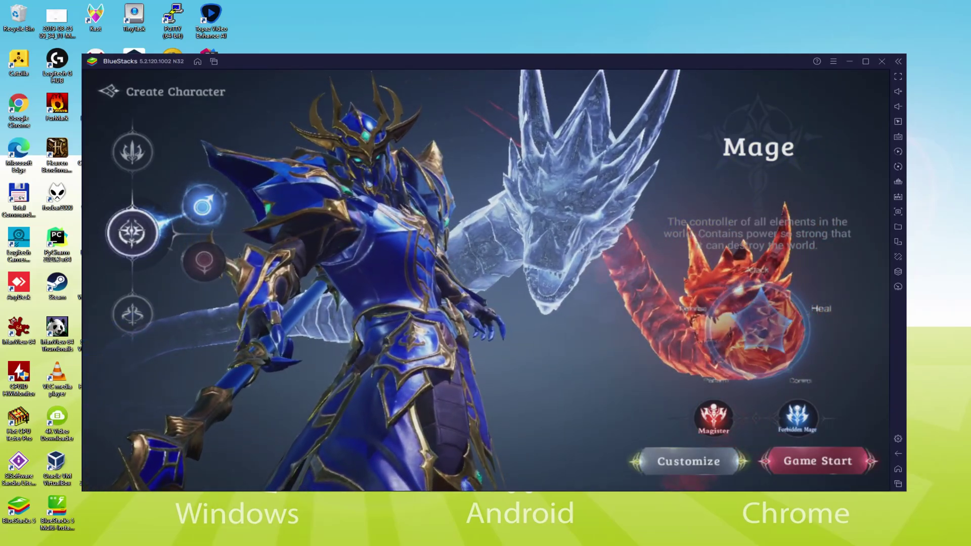
pyautogui.click(130, 160)
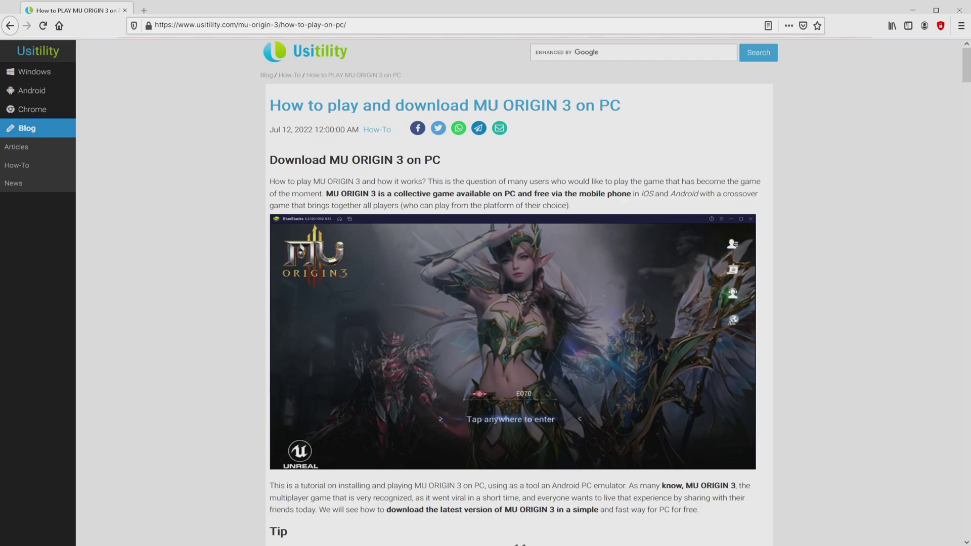
# Scroll down through the Usitility guide to playing MU ORIGIN 3 on PC
pyautogui.scroll(-4, 513, 303)
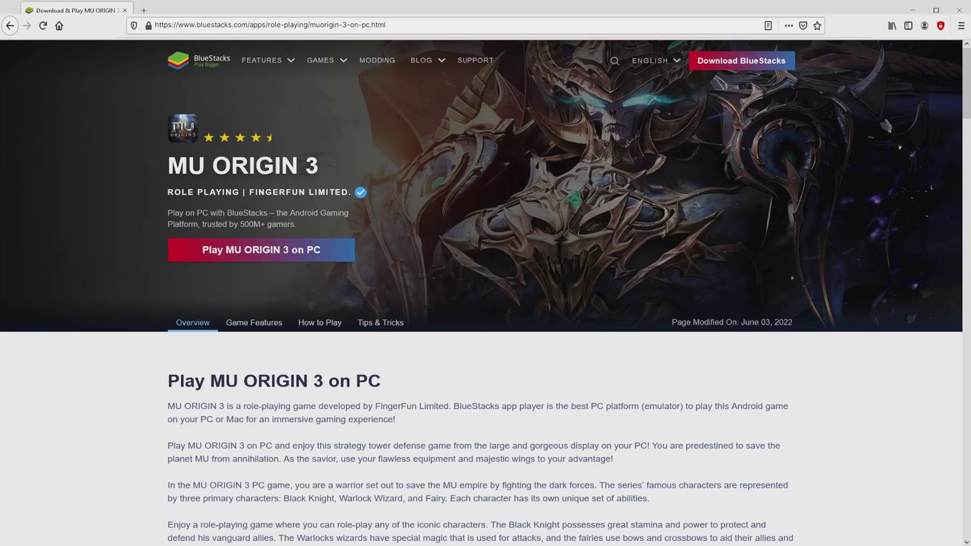
# Look over the How to Play and Game Features sections, then return to the page top
pyautogui.scroll(-20, 481, 293)
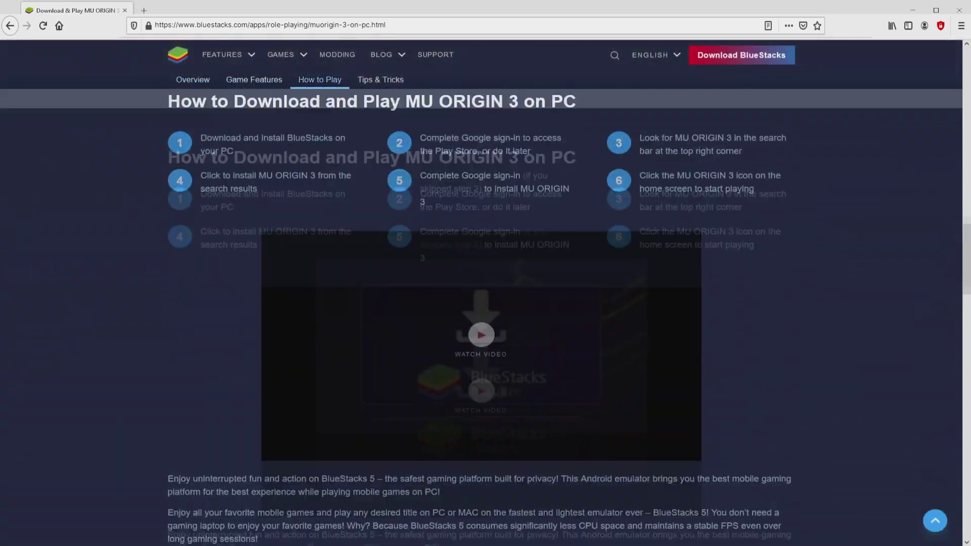
pyautogui.scroll(8, 480, 294)
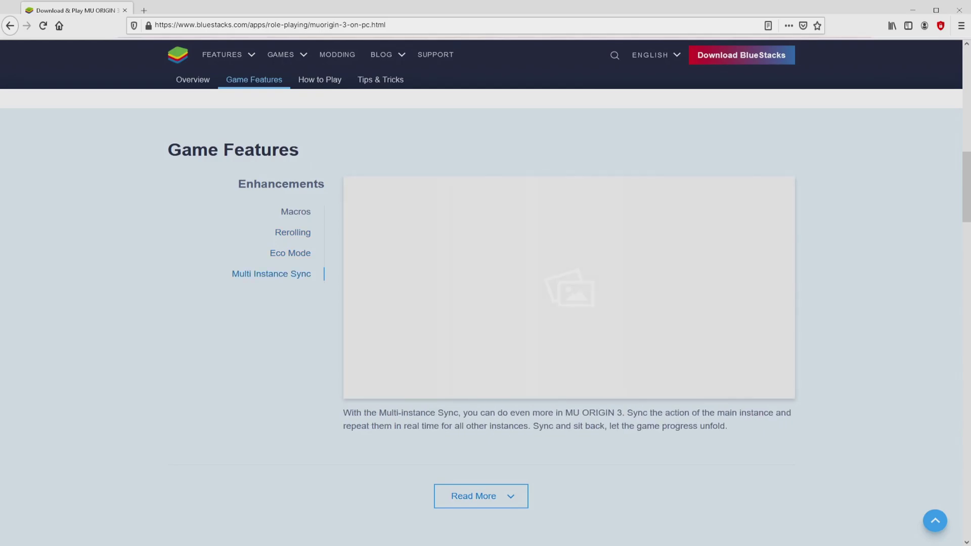
pyautogui.press('Home')
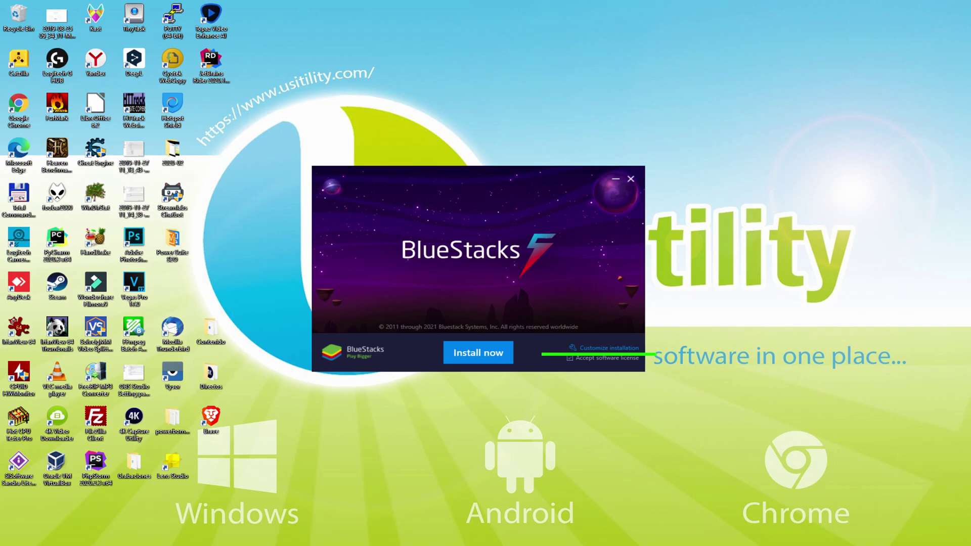
# Review the data path in the custom installation options, then start installing BlueStacks
pyautogui.click(602, 347)
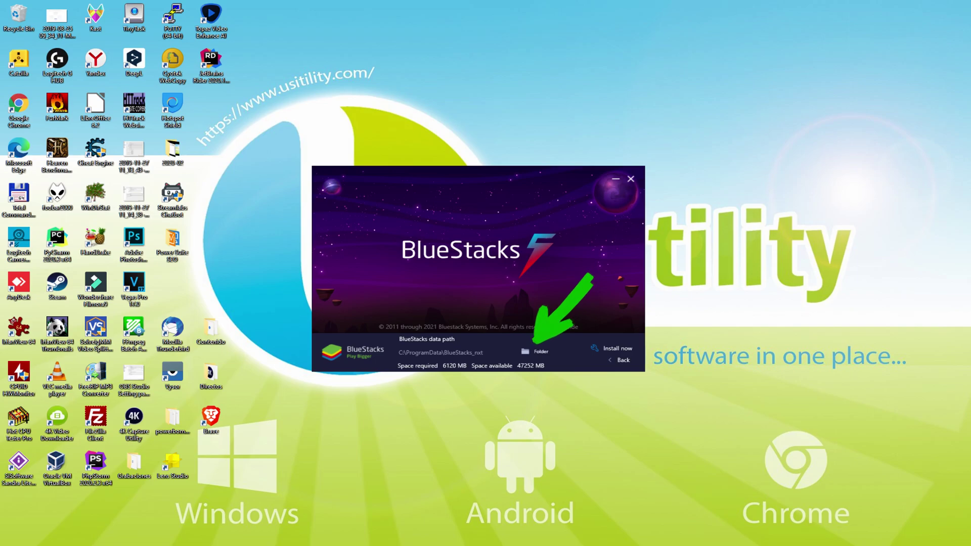
pyautogui.click(614, 360)
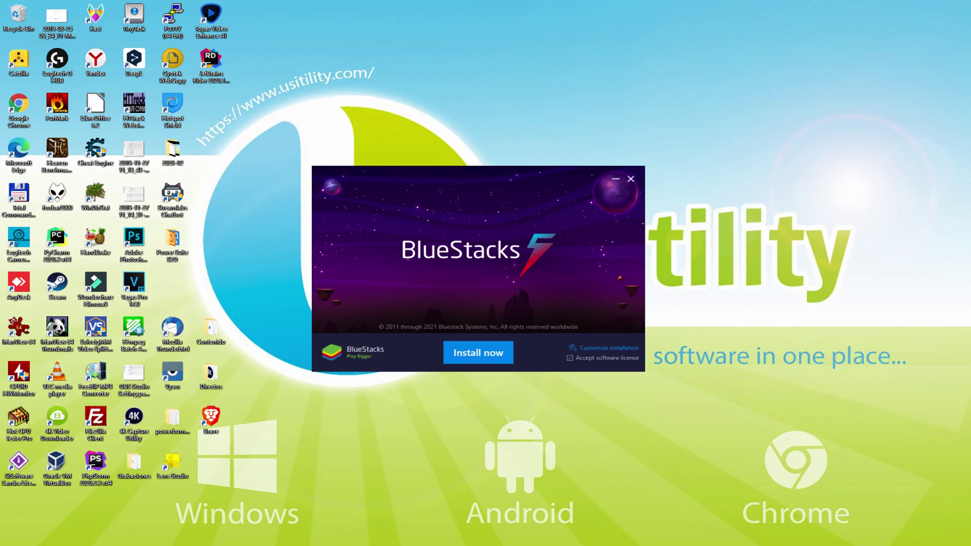
pyautogui.click(478, 352)
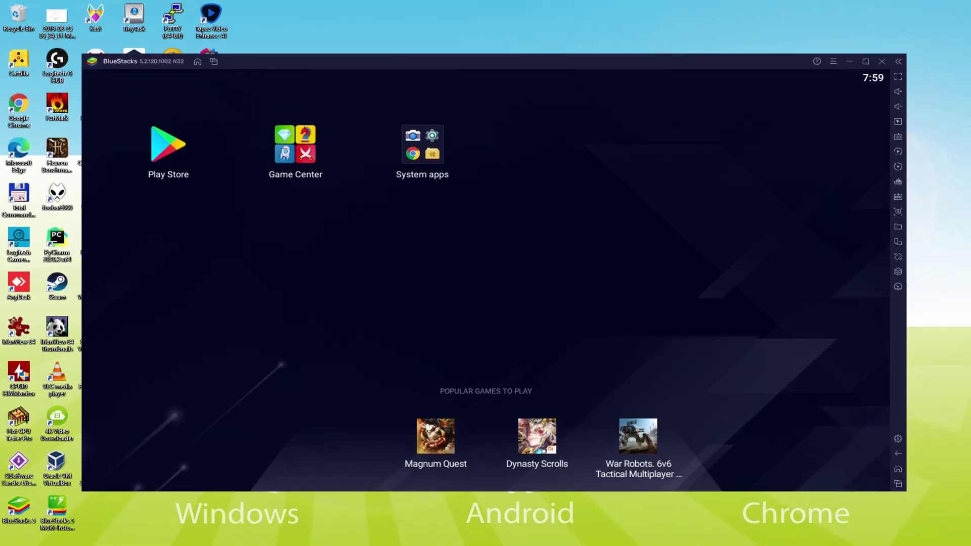
# Open the Play Store and begin signing in to Google Play
pyautogui.click(167, 144)
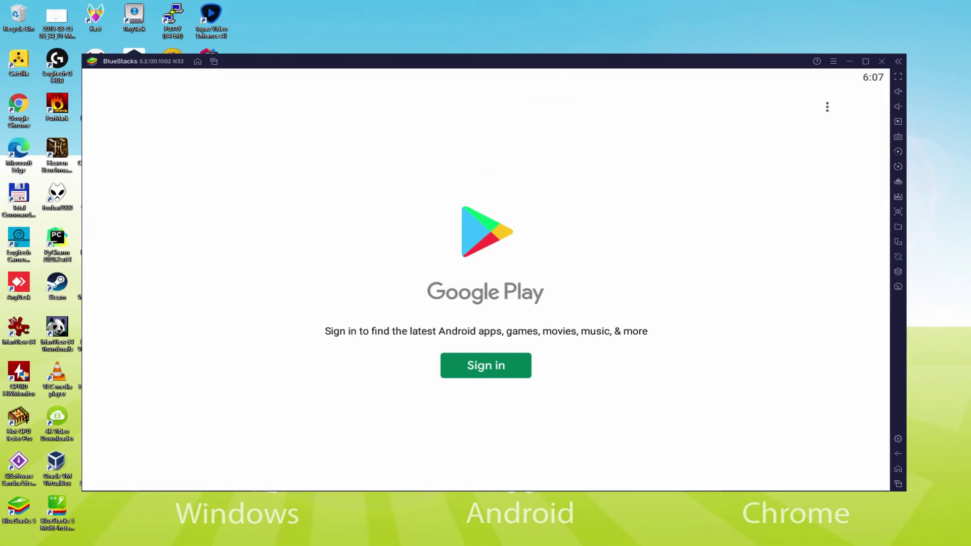
pyautogui.click(486, 359)
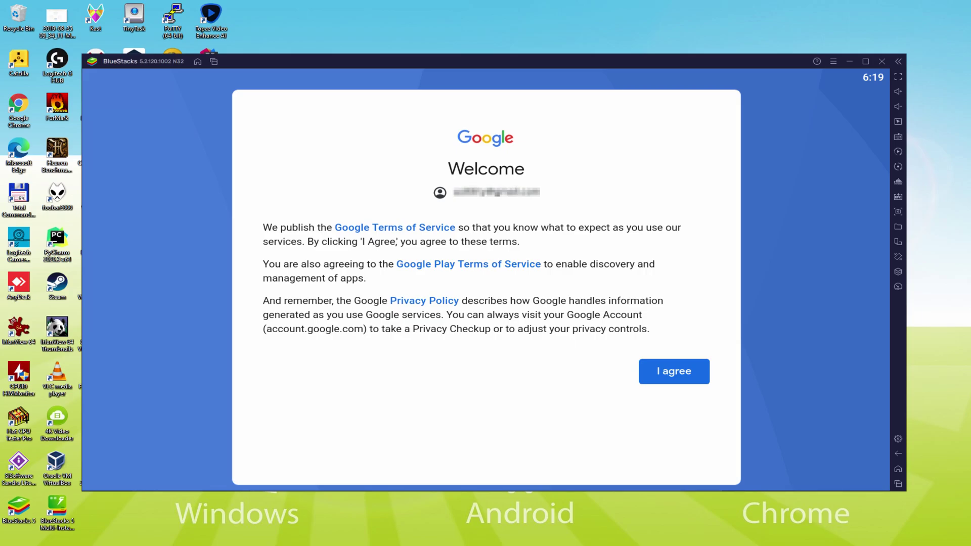
# Agree to Google's terms and confirm services with Back up to Google Drive turned off
pyautogui.click(673, 374)
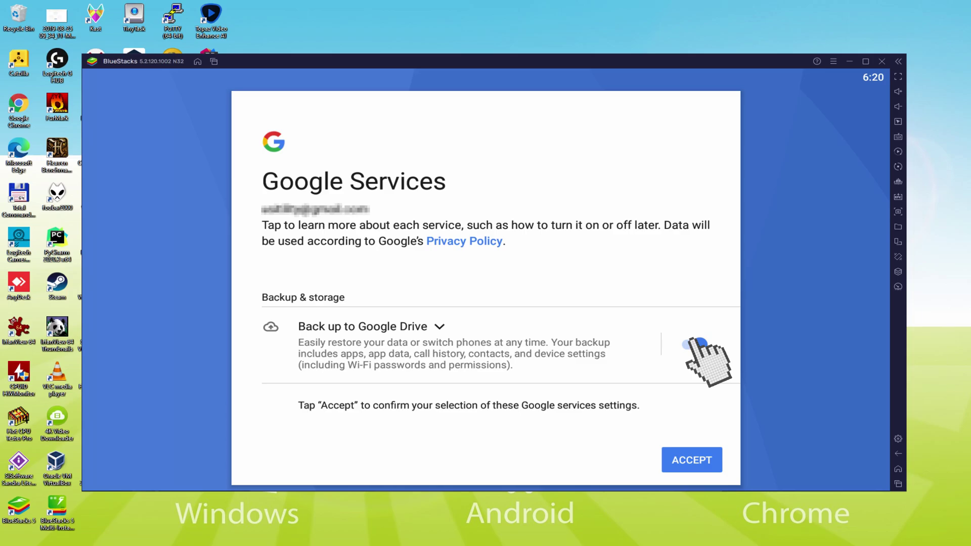
pyautogui.click(694, 344)
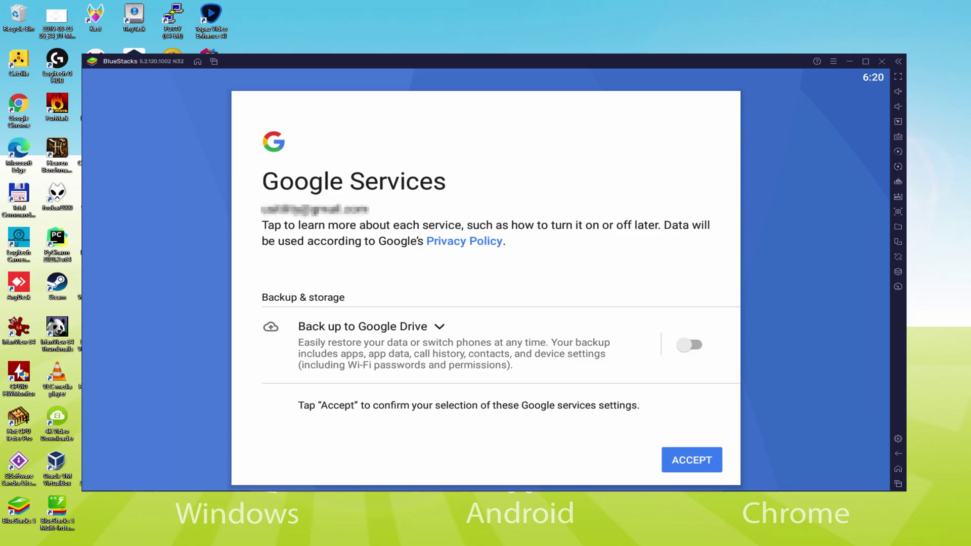
pyautogui.click(692, 460)
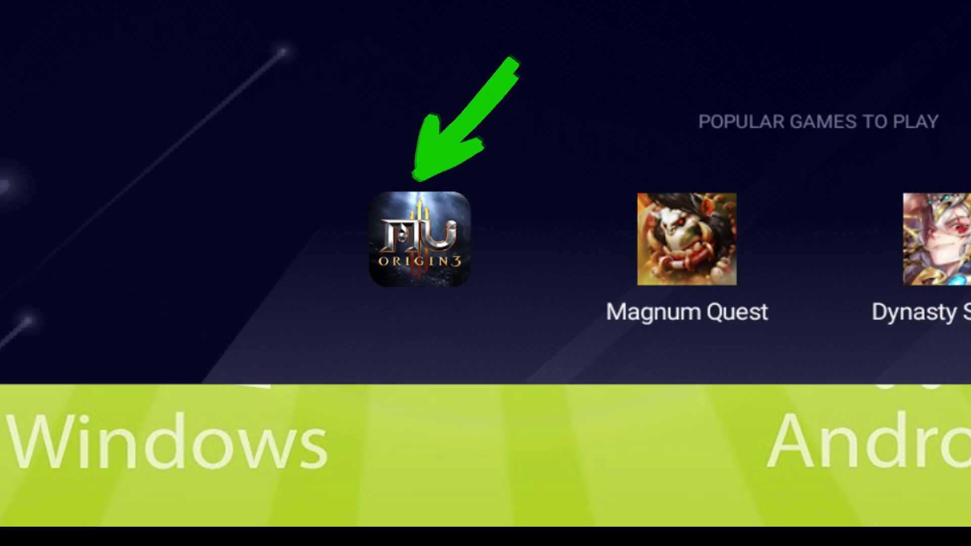
# Install MU ORIGIN 3 from its Play Store page, then return to the BlueStacks home screen
pyautogui.click(420, 238)
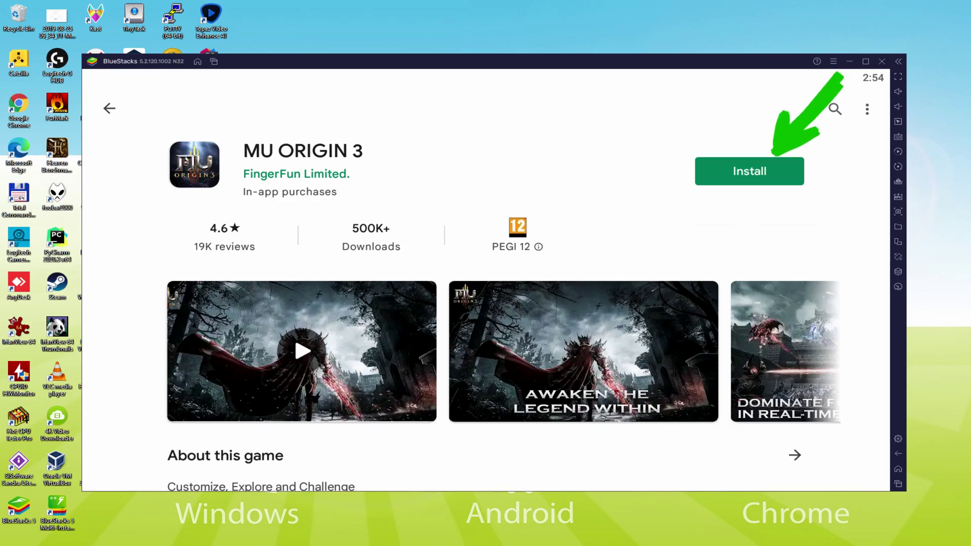
pyautogui.click(773, 167)
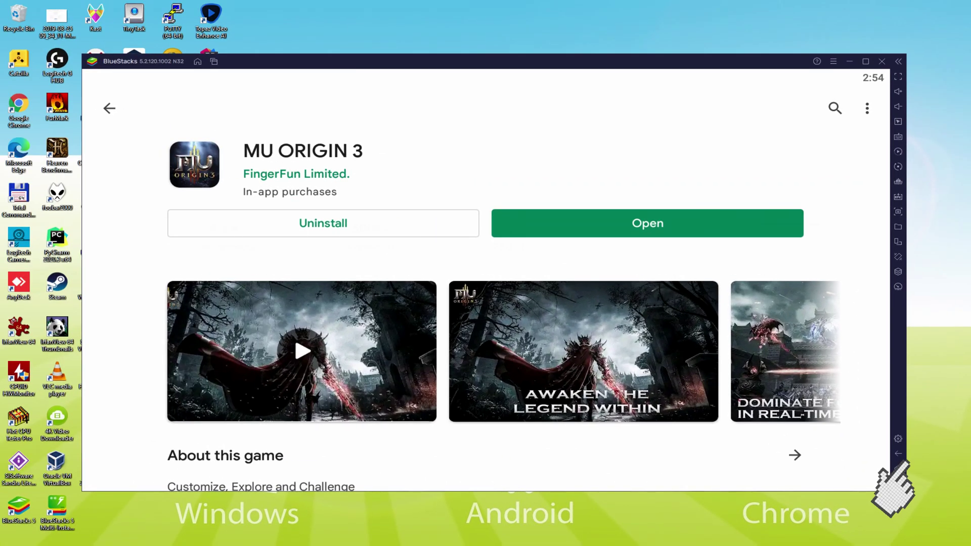
pyautogui.click(829, 375)
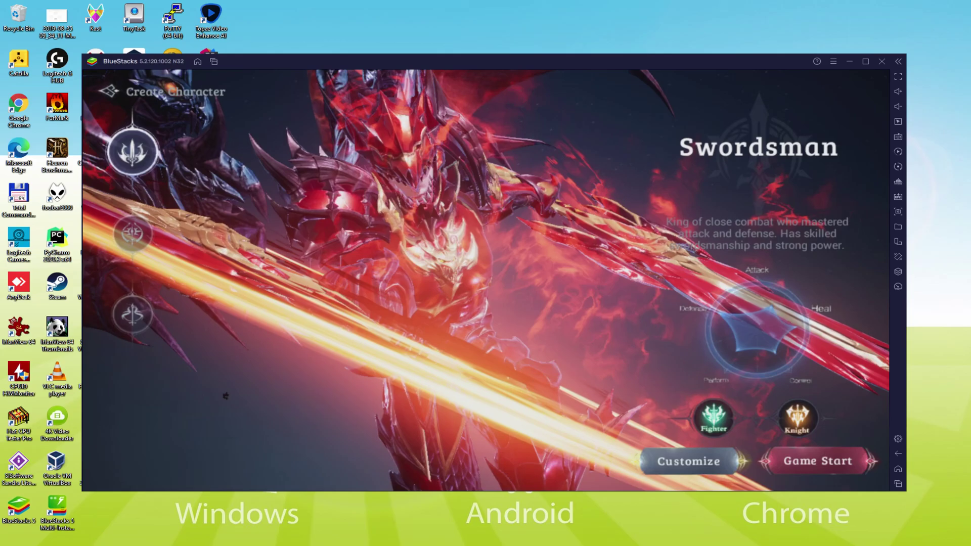
# Choose the Archer class, apply the silver-haired elf face preset, and change the hair colour to brown
pyautogui.click(134, 316)
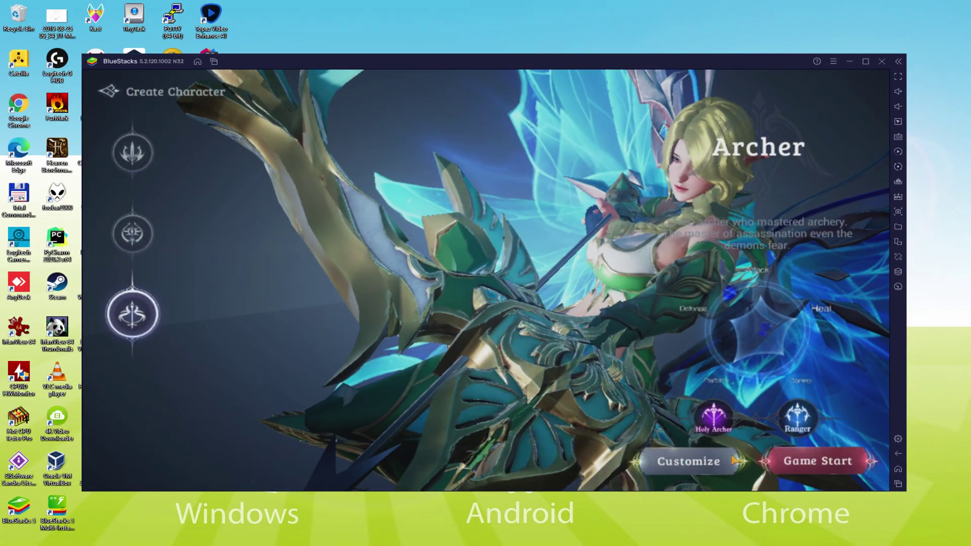
pyautogui.click(689, 461)
pyautogui.click(565, 299)
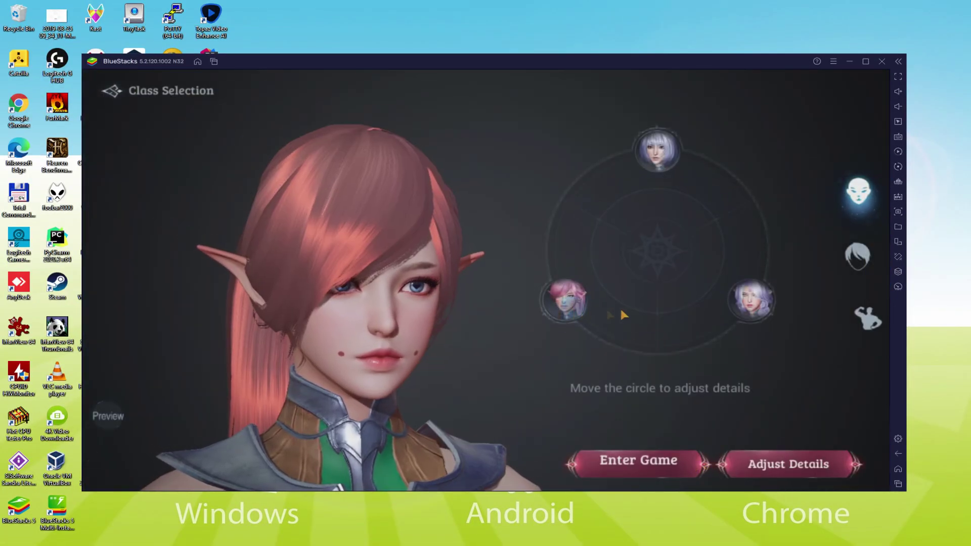
pyautogui.click(751, 298)
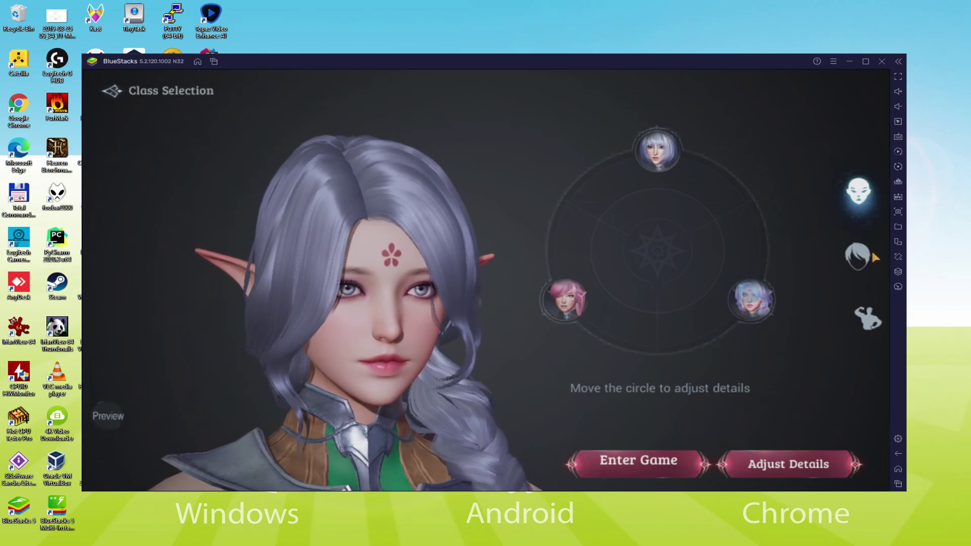
pyautogui.click(860, 260)
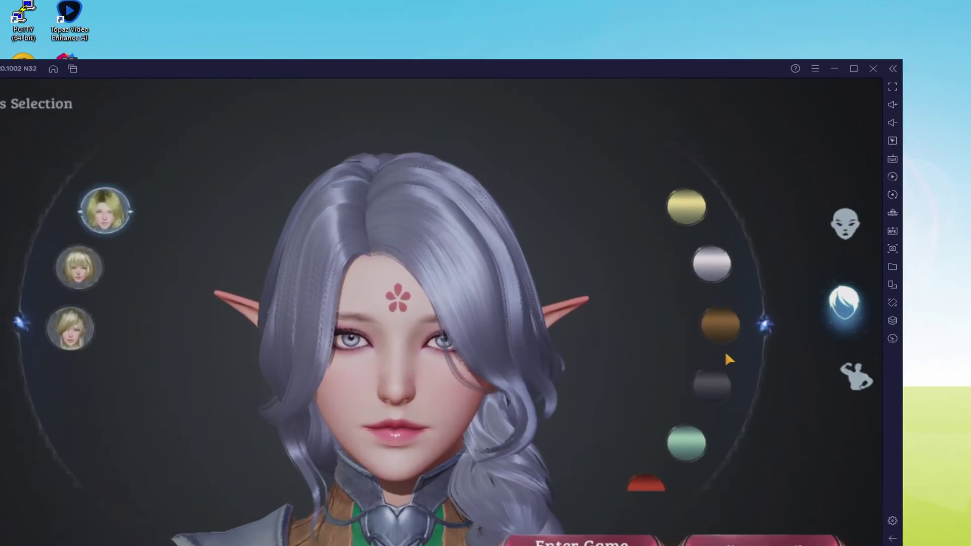
pyautogui.click(754, 277)
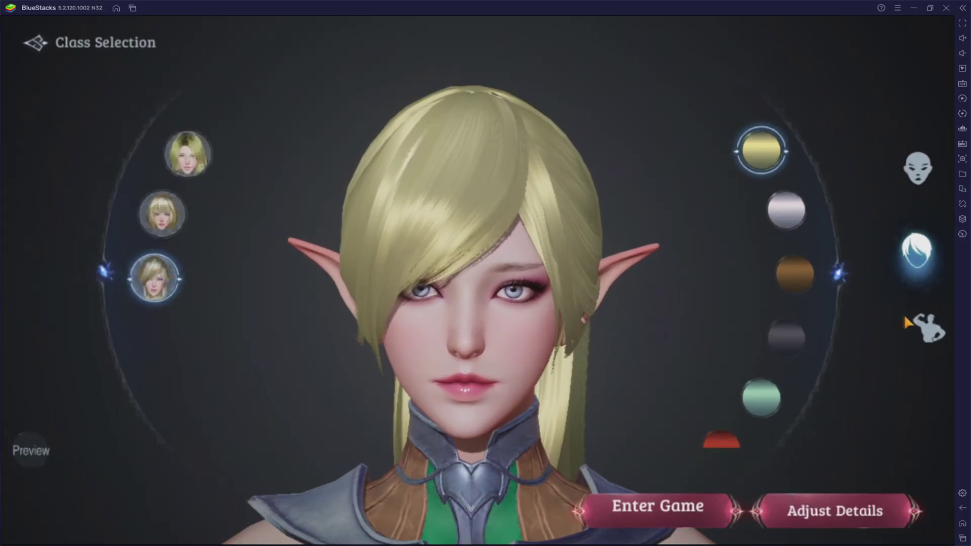
# Adjust the Archer's body shape, making it taller and then broader
pyautogui.click(865, 318)
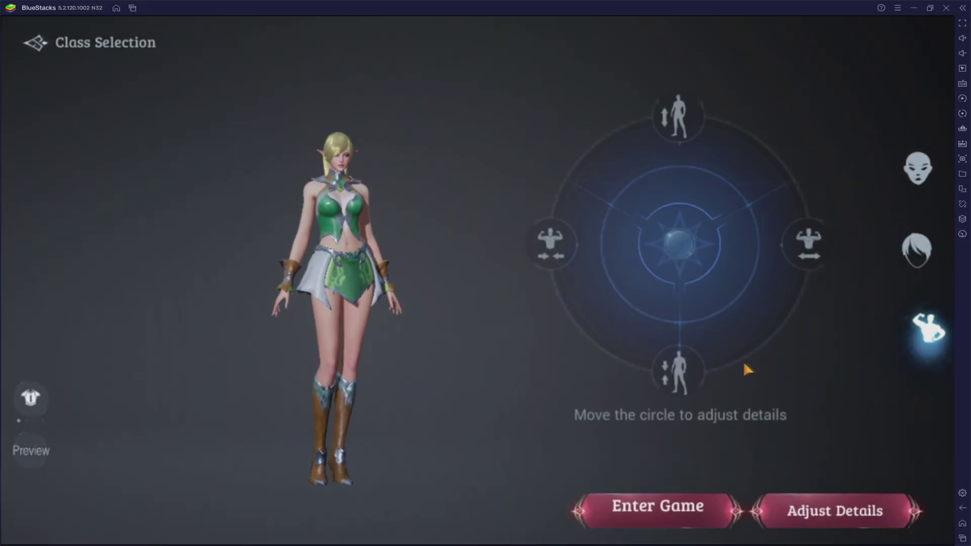
pyautogui.moveTo(683, 131); pyautogui.dragTo(665, 277)
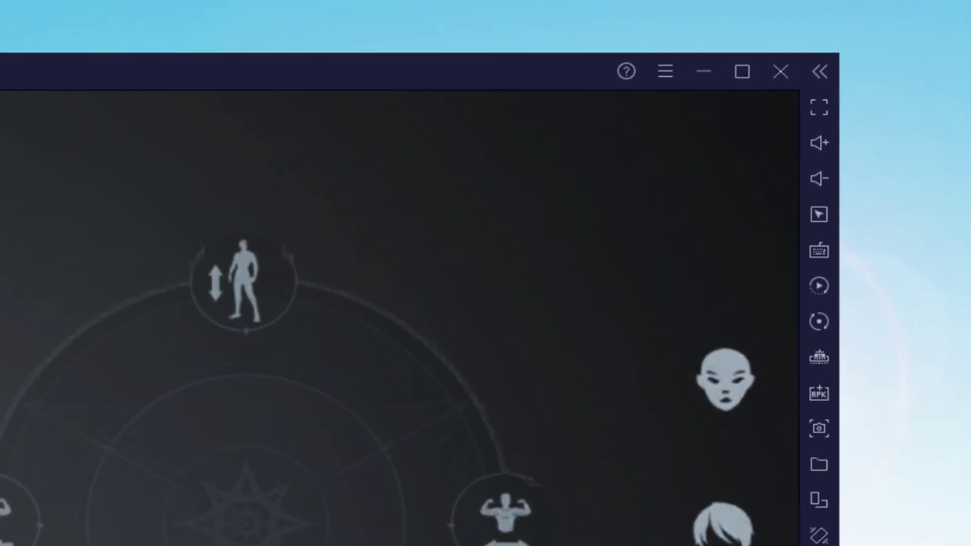
pyautogui.moveTo(265, 545); pyautogui.dragTo(259, 500)
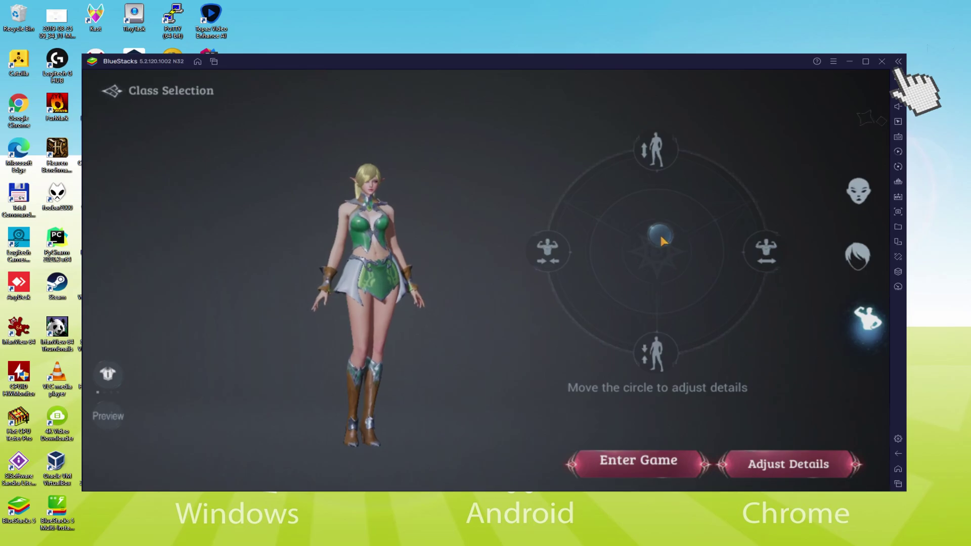
pyautogui.moveTo(662, 242); pyautogui.dragTo(727, 249)
pyautogui.moveTo(773, 224); pyautogui.dragTo(796, 265)
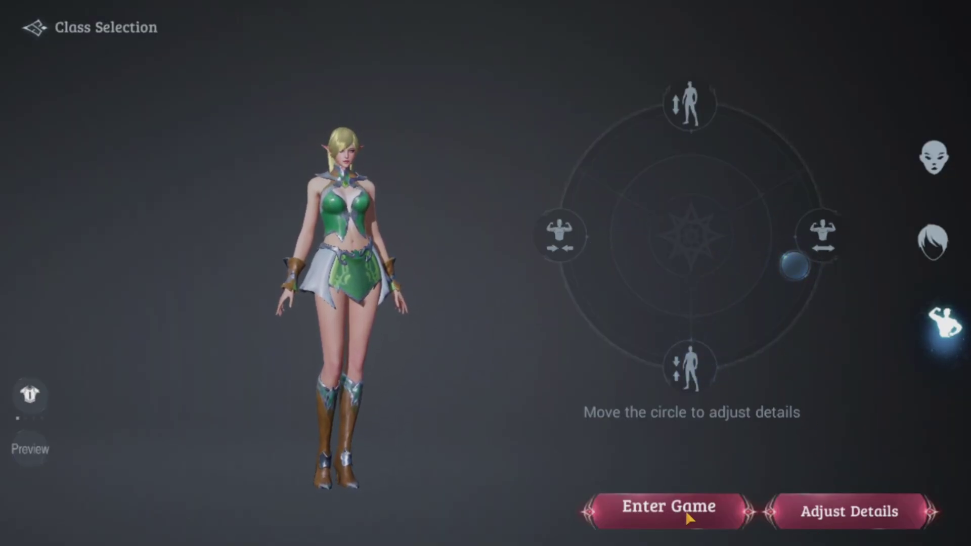
# Pick a different face preset in Adjust Details, move a facial feature up, then walk through the tavern
pyautogui.click(817, 514)
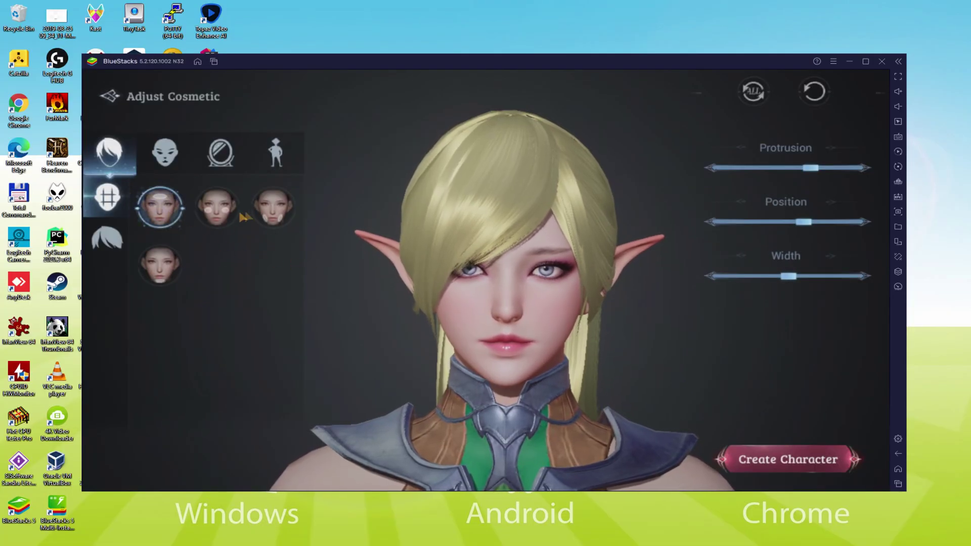
pyautogui.click(217, 207)
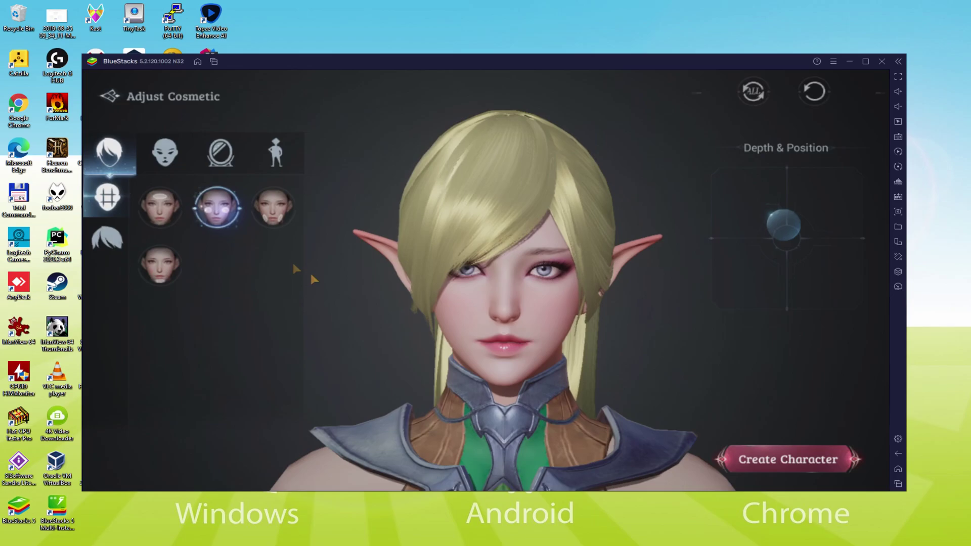
pyautogui.moveTo(774, 222); pyautogui.dragTo(754, 200)
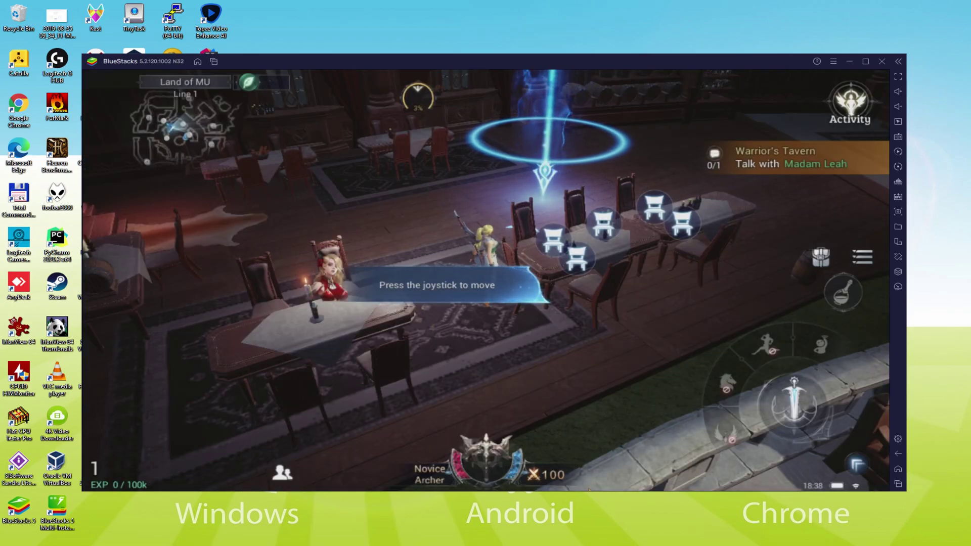
pyautogui.press('w')
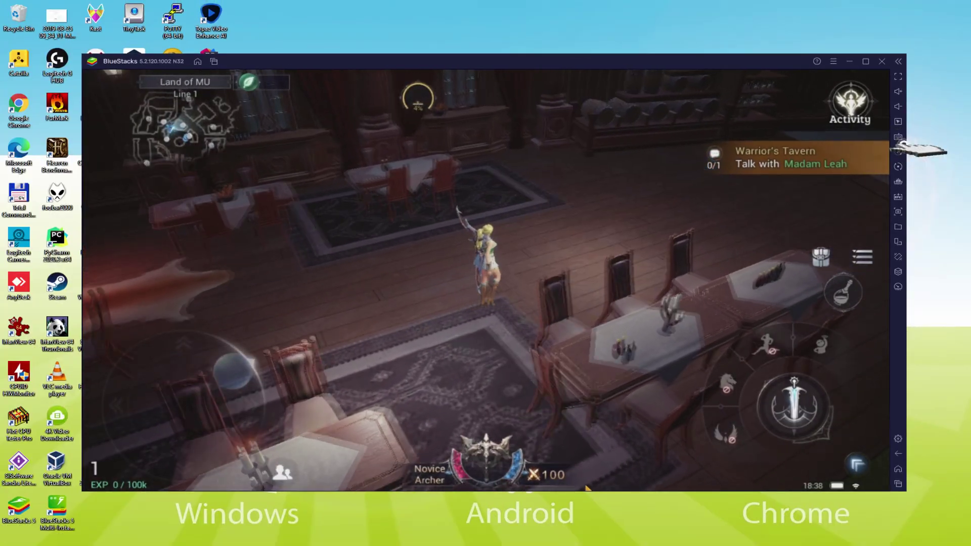
pyautogui.click(899, 136)
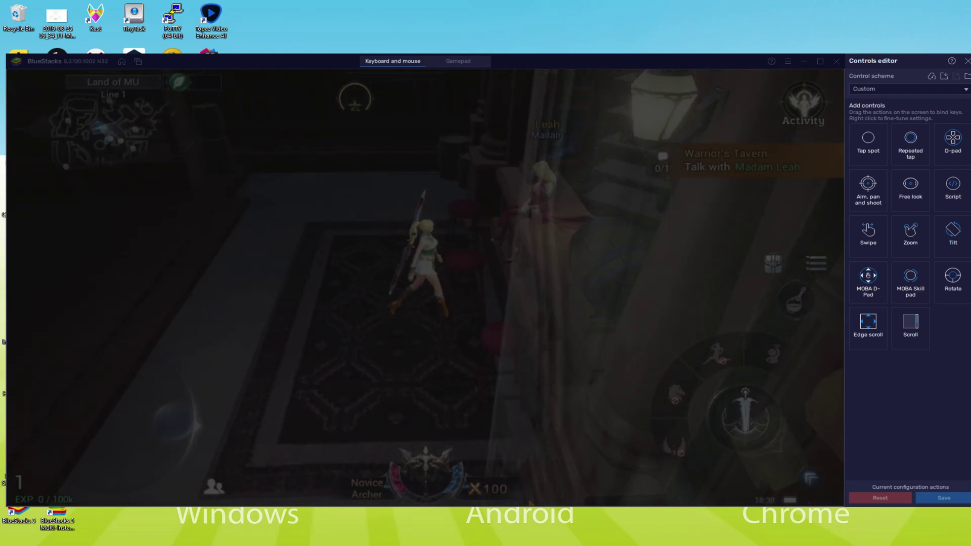
pyautogui.hotkey('ctrl', 'shift', 'a')
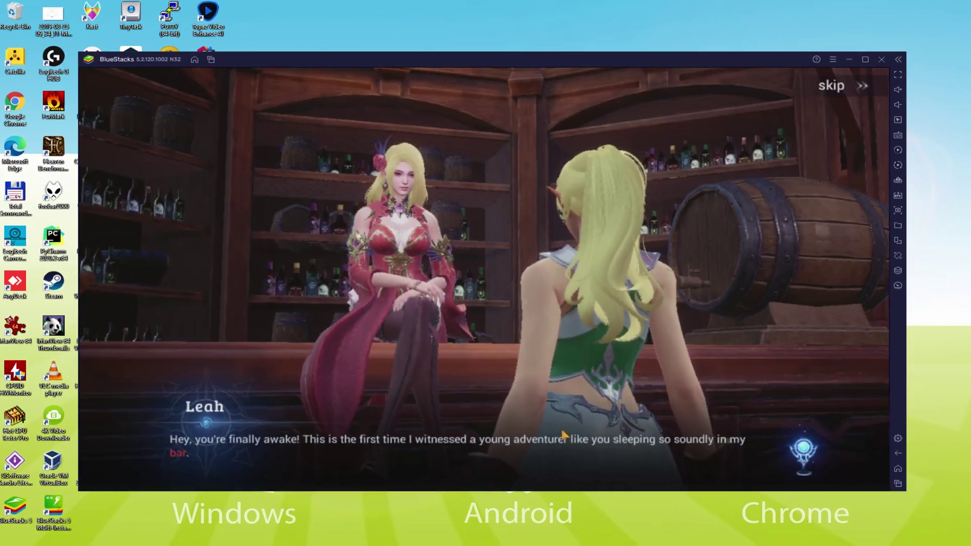
# Review the BlueStacks Preferences settings, then bring up the game's camera Perspective Selection
pyautogui.hotkey('ctrl', 'shift', 'i')
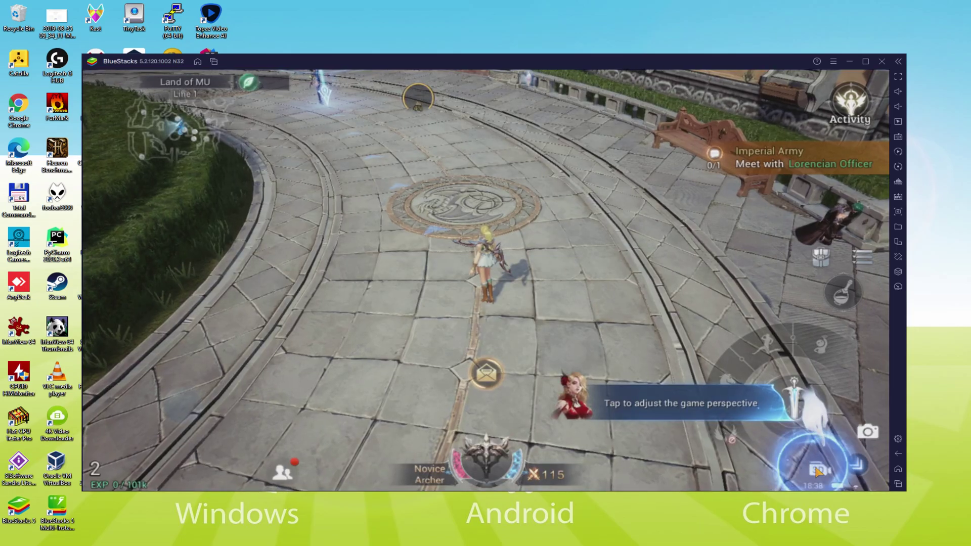
pyautogui.click(811, 469)
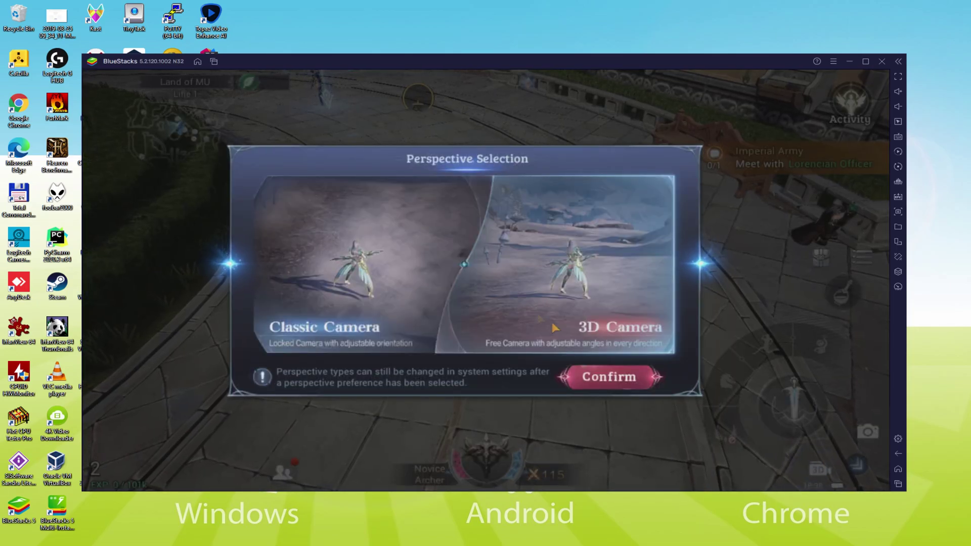
# Switch the camera from Classic Camera to 3D Camera in Perspective Selection and confirm
pyautogui.click(372, 263)
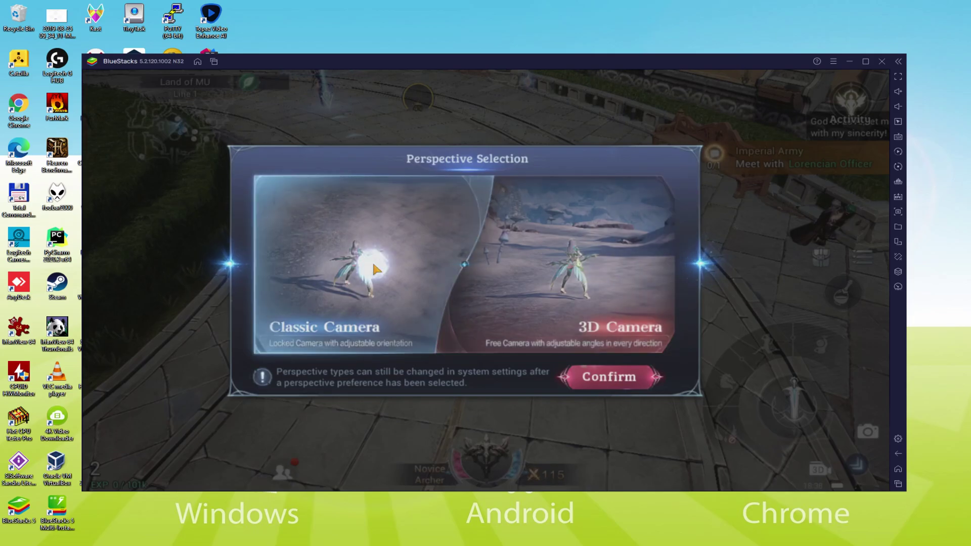
pyautogui.click(582, 265)
pyautogui.click(634, 379)
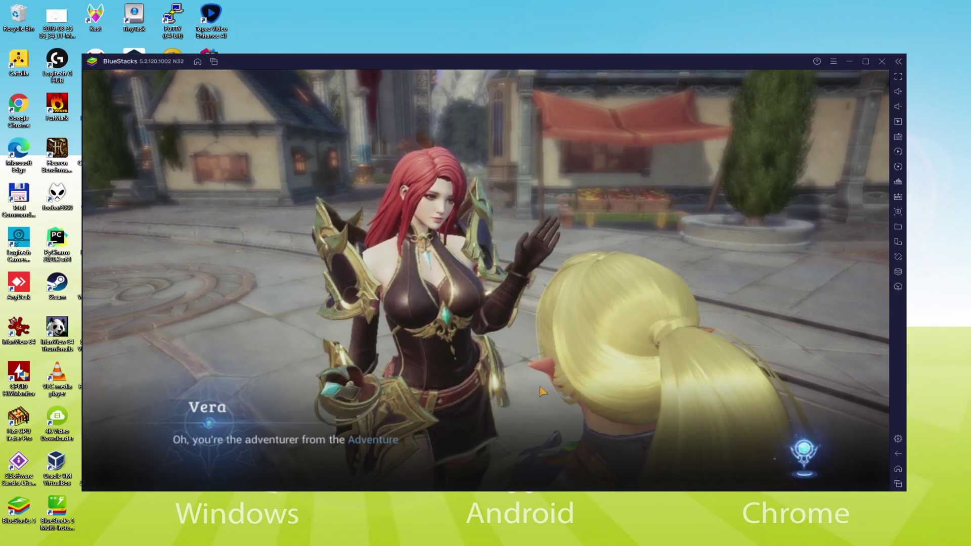
# Advance through Vera's welcome lines and claim the Imperial Army EXP reward
pyautogui.click(642, 432)
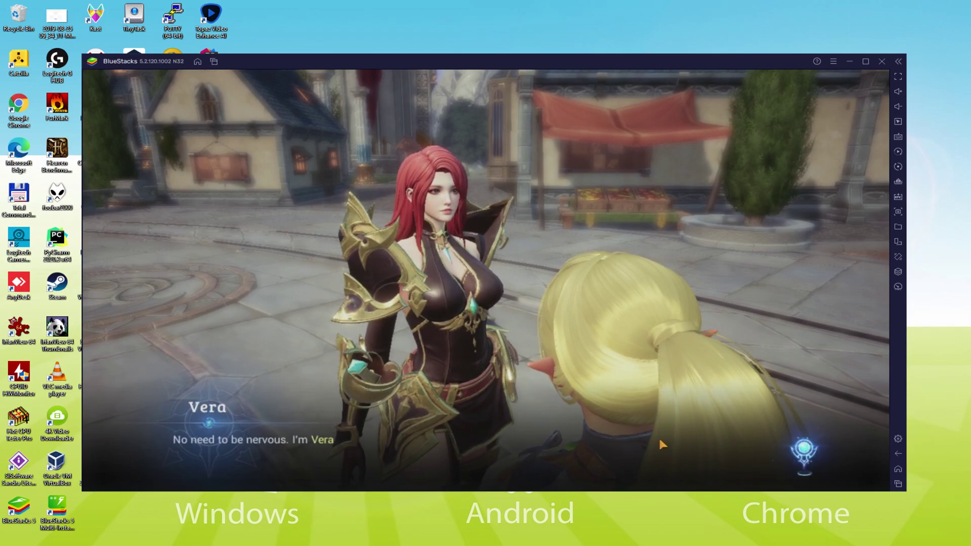
pyautogui.click(659, 436)
pyautogui.click(658, 437)
pyautogui.click(659, 440)
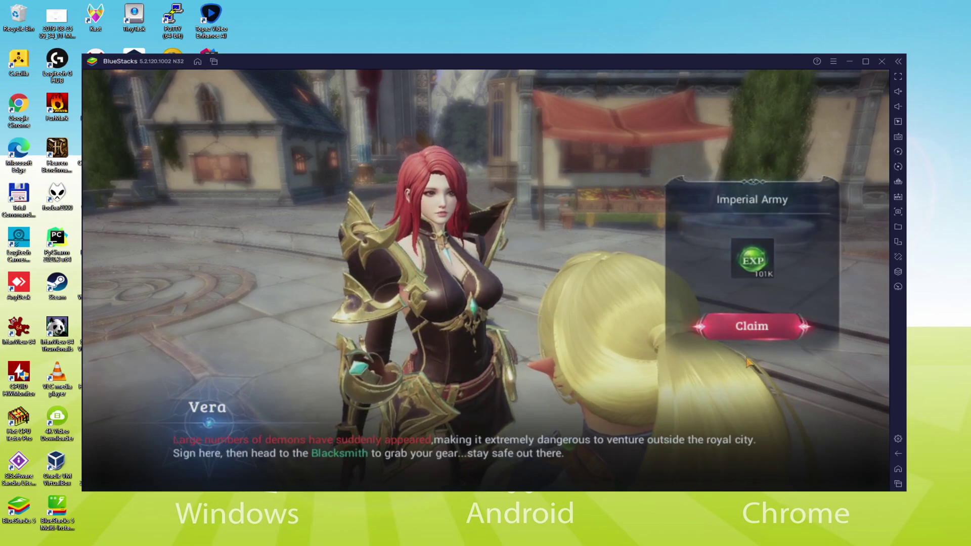
pyautogui.click(778, 326)
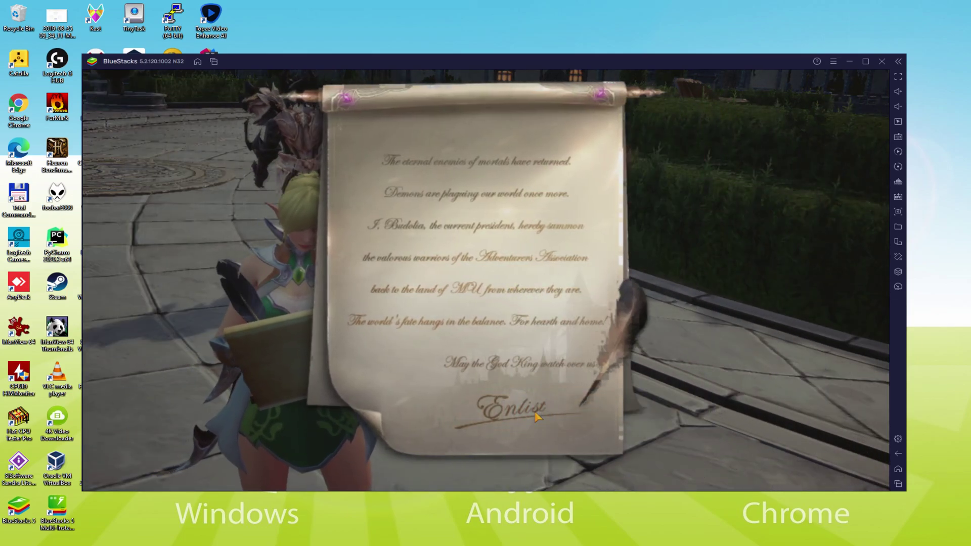
# Sign the enlistment scroll with Enlist and start Vera's follow-up dialogue
pyautogui.click(544, 400)
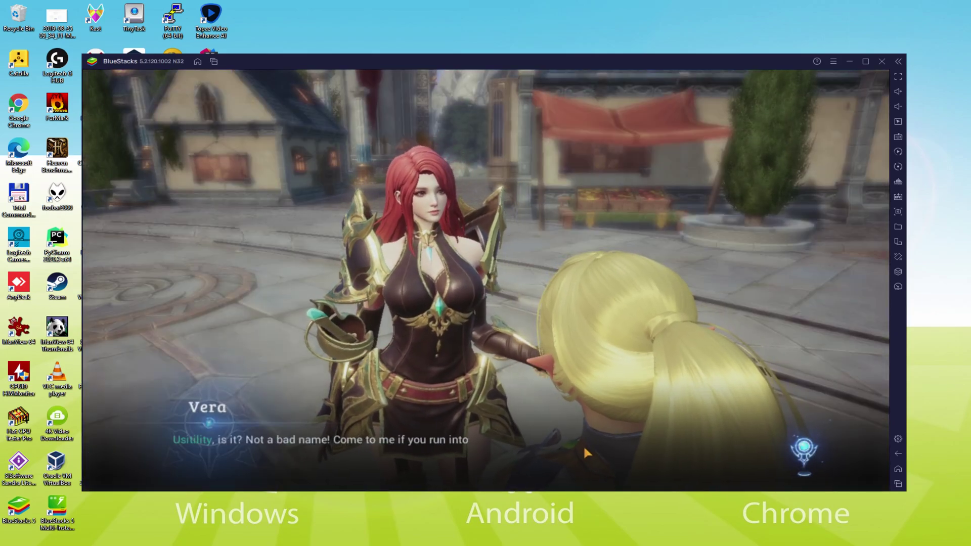
pyautogui.click(584, 444)
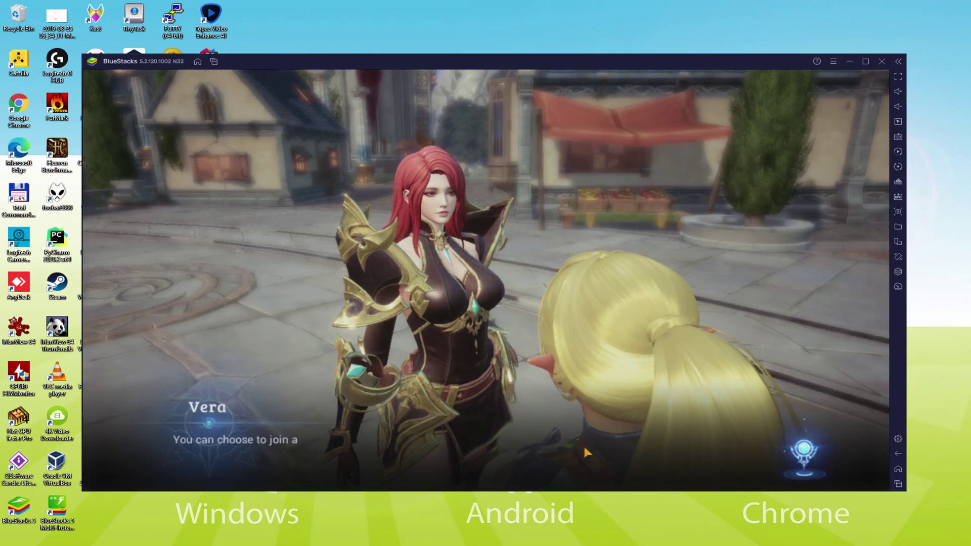
pyautogui.click(584, 444)
# Finish Vera's lines, claim the New Beginning EXP reward, and advance the Strangers dialogue
pyautogui.click(584, 448)
pyautogui.click(585, 448)
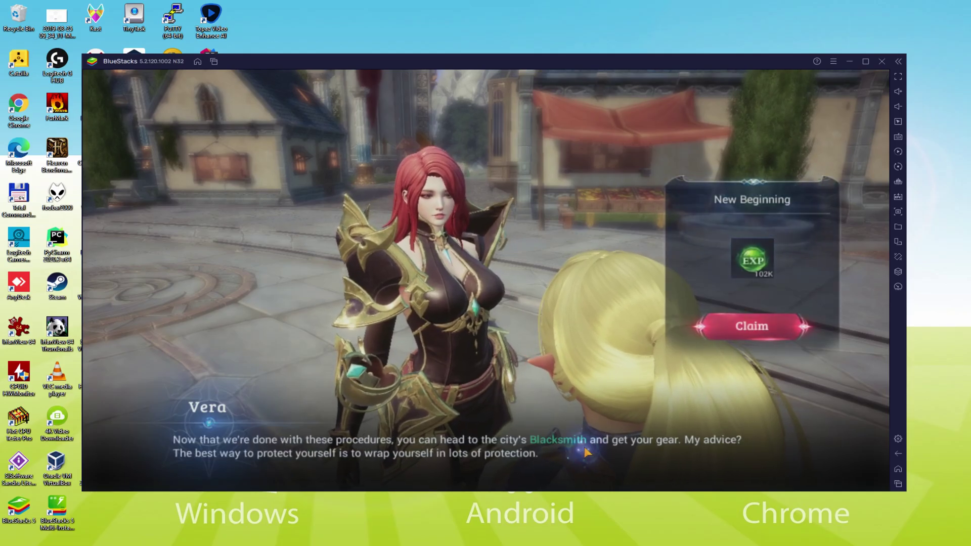
pyautogui.click(747, 327)
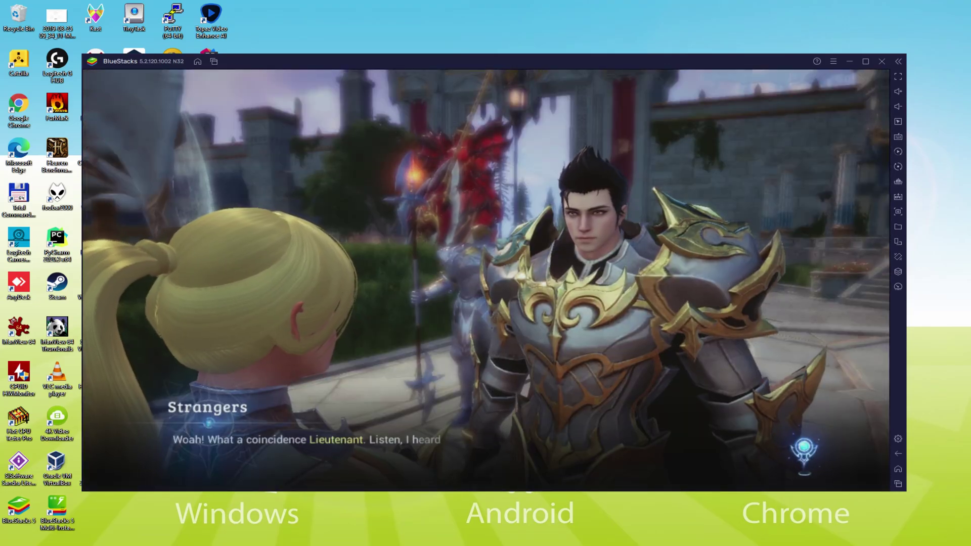
pyautogui.click(710, 451)
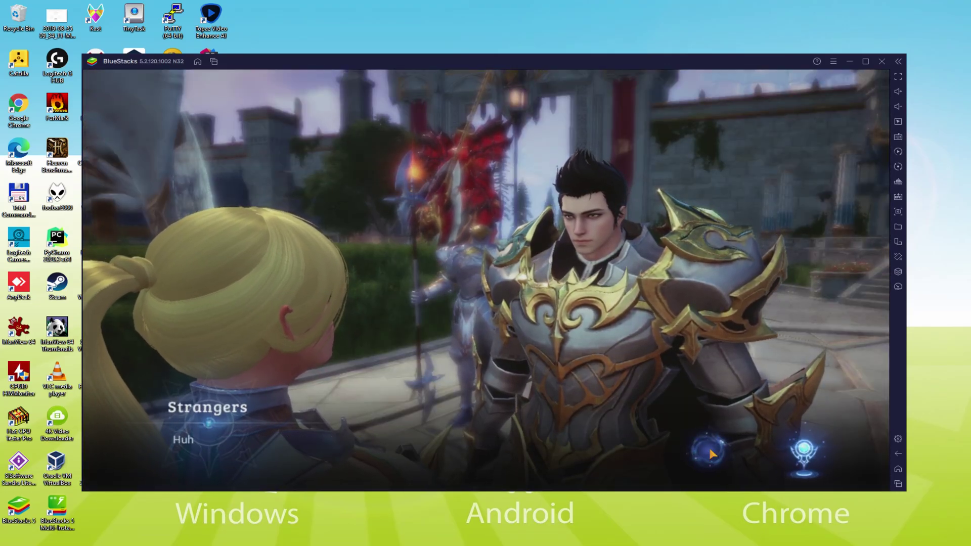